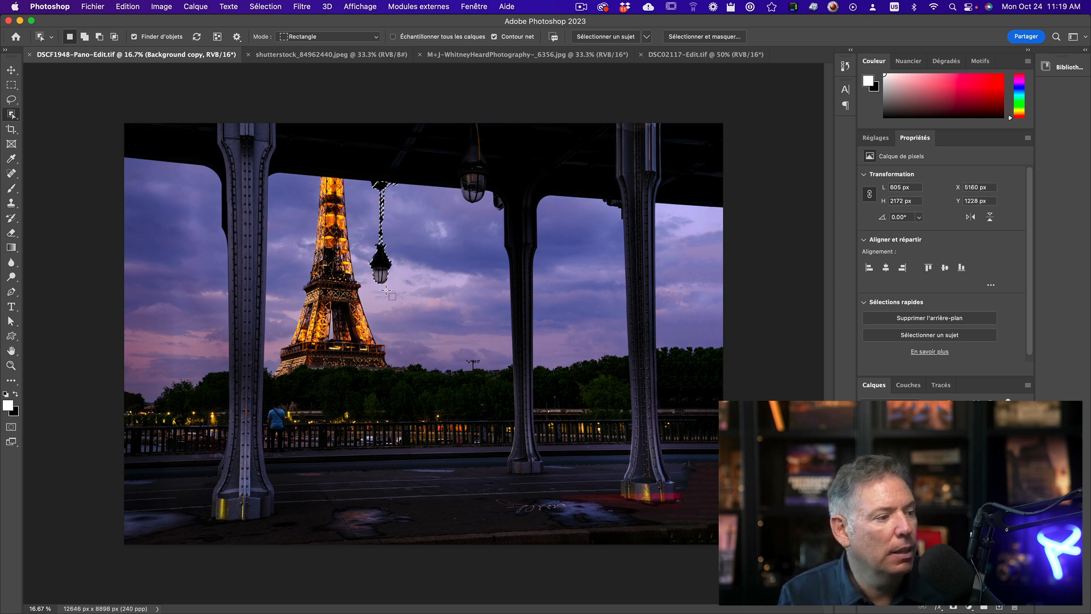
# Step: Remove the selected hanging lantern beside the tower, and select and remove part of the ground puddle using delete and fill
pyautogui.rightClick(382, 267)
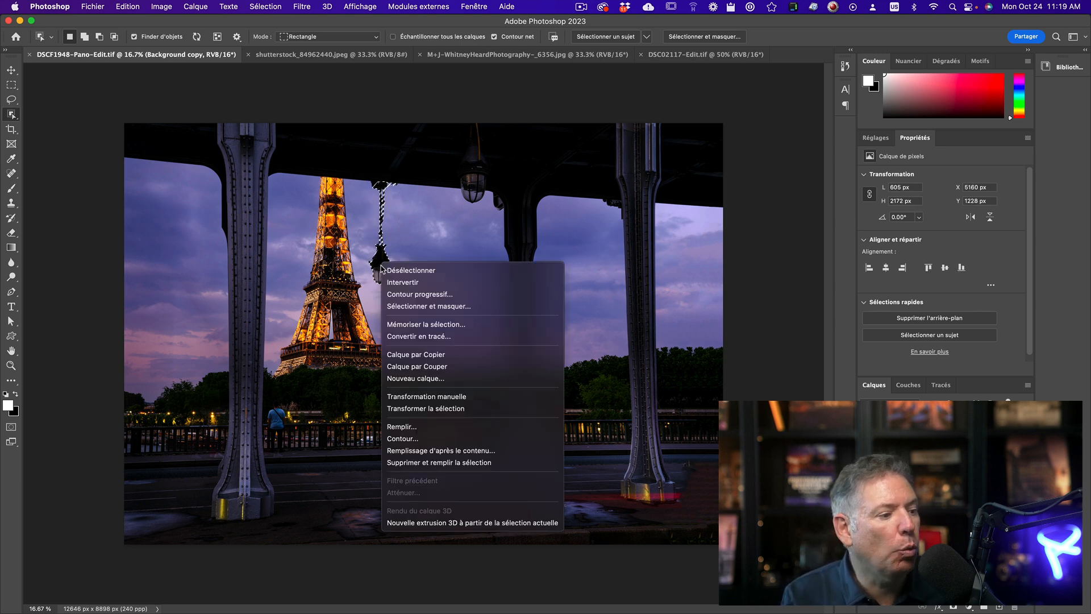
pyautogui.click(439, 465)
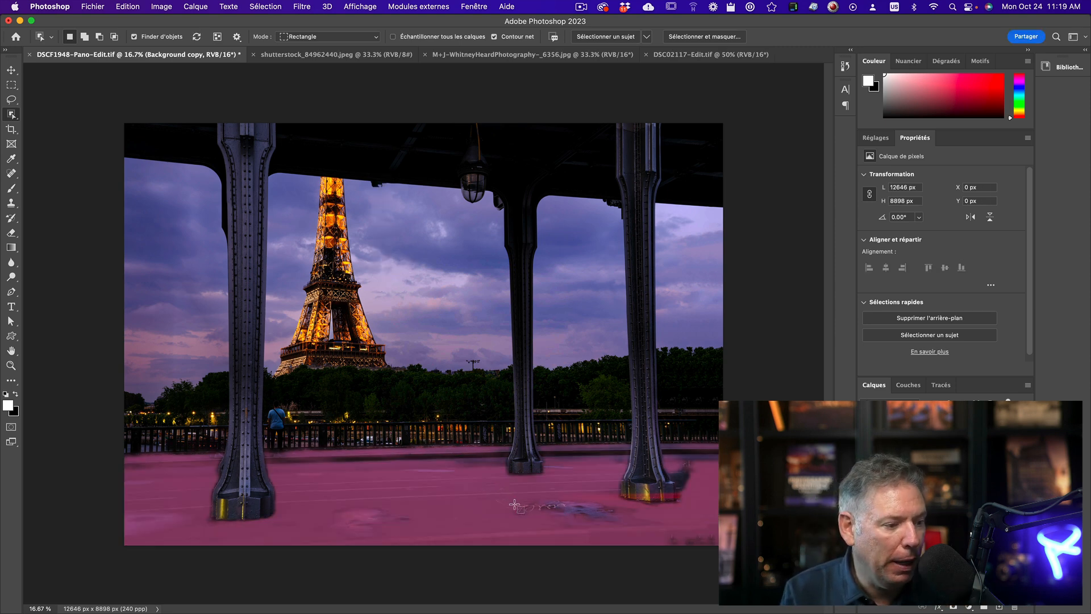
pyautogui.moveTo(489, 492); pyautogui.dragTo(568, 518)
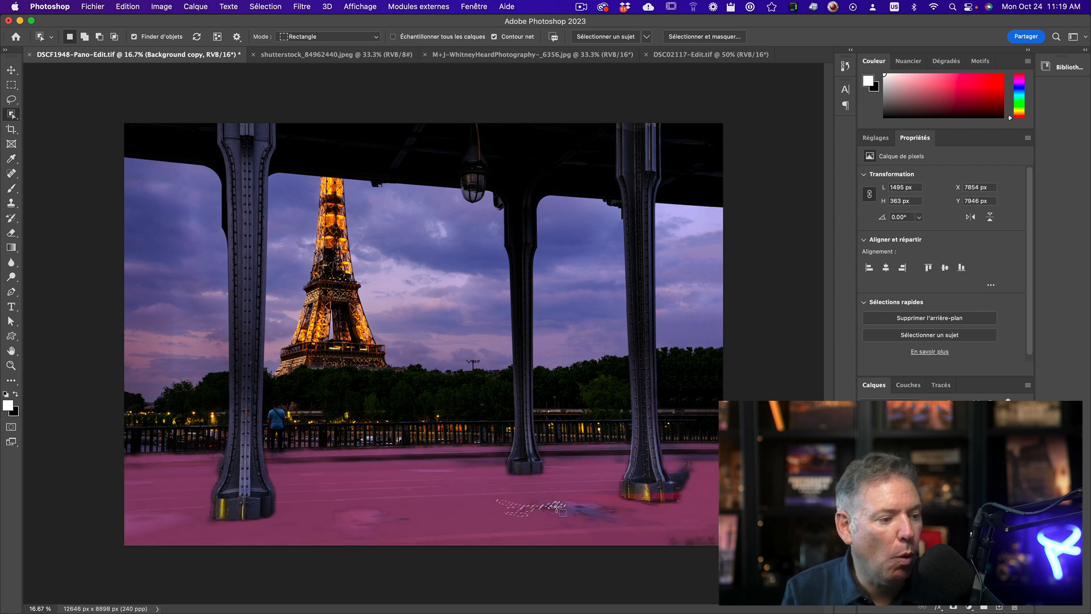
pyautogui.rightClick(557, 512)
pyautogui.click(620, 541)
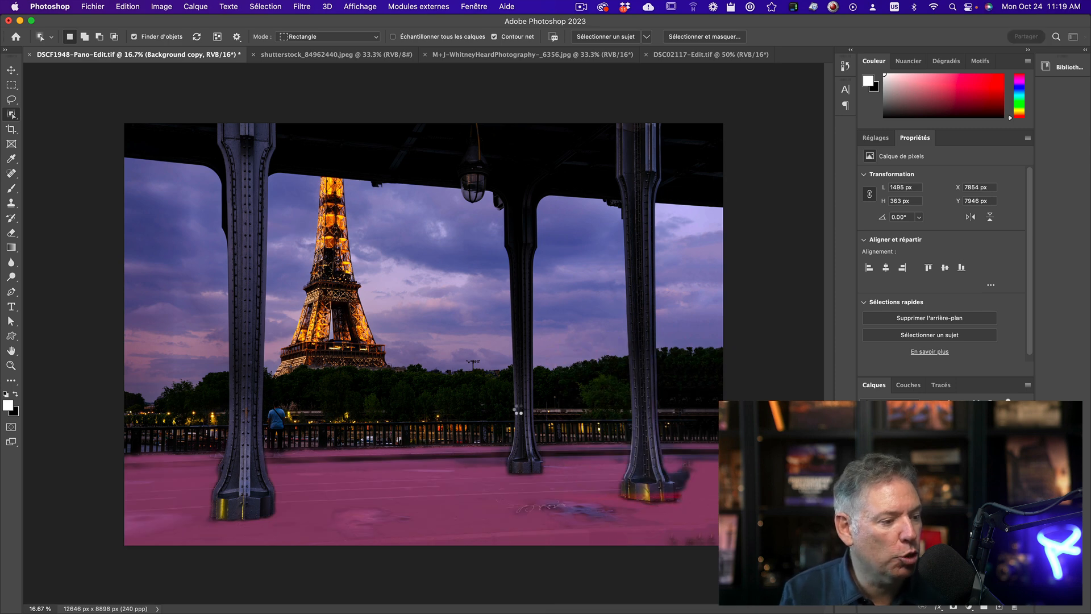
# Step: Select the person standing at the railing beside the pillar and remove them with delete and fill
pyautogui.moveTo(268, 407); pyautogui.dragTo(294, 457)
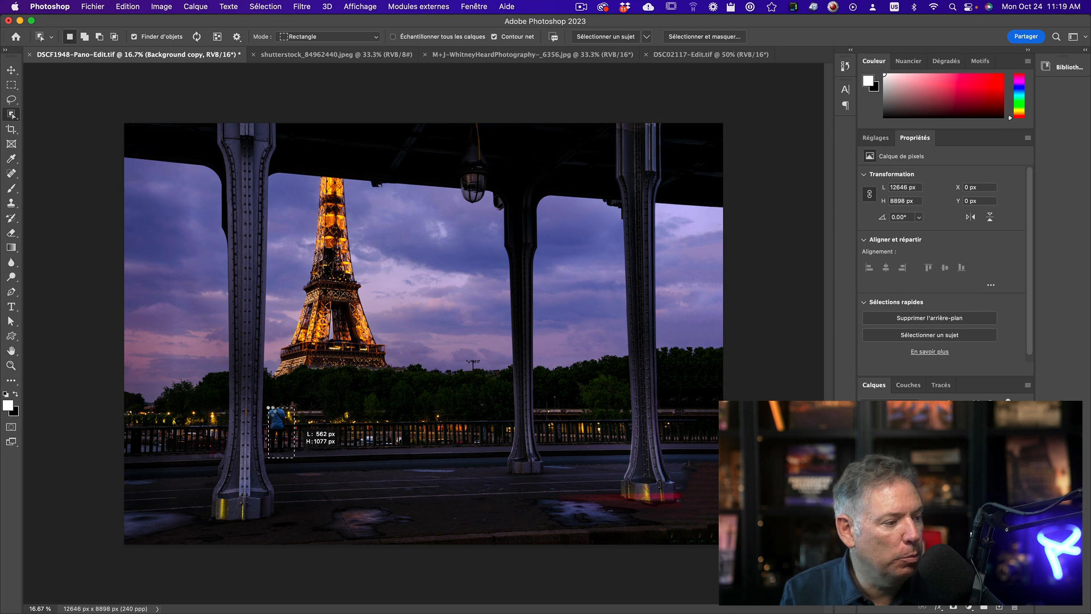
pyautogui.rightClick(278, 415)
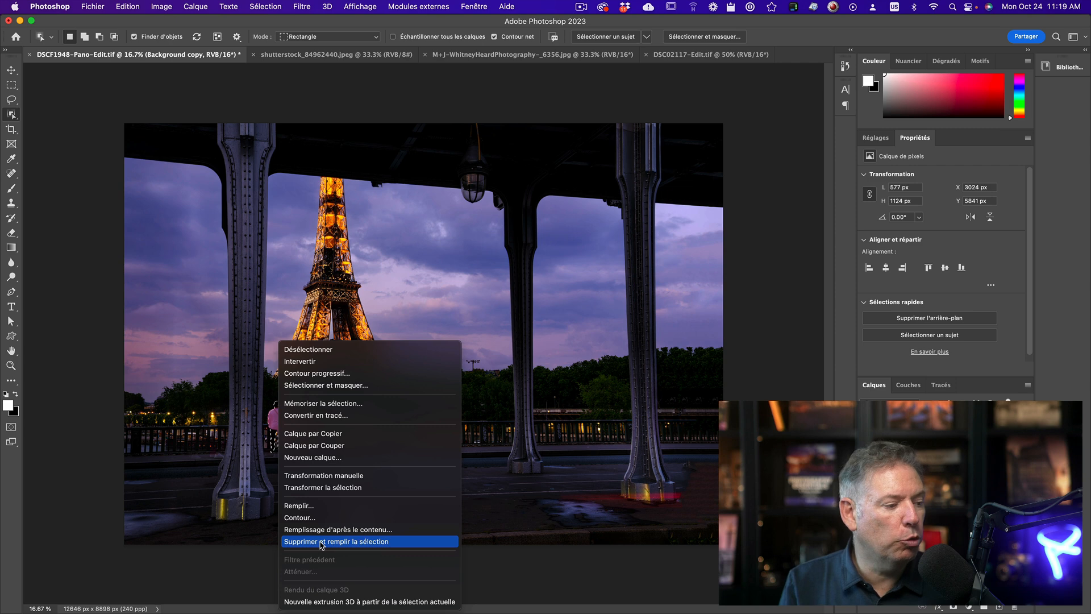
pyautogui.click(372, 543)
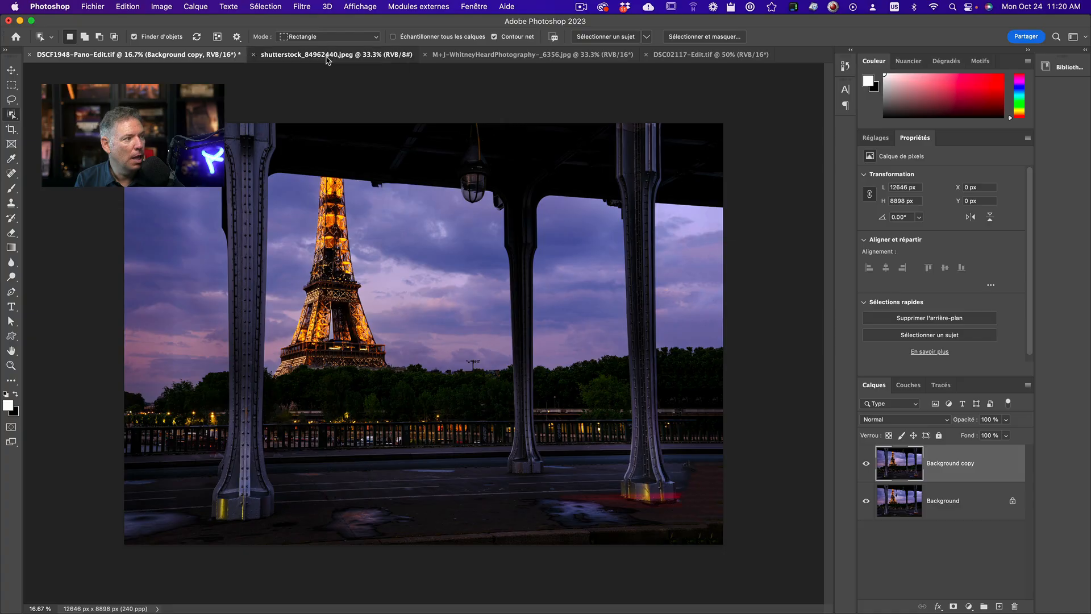
# Step: Apply the Restauration de photos neural filter to shutterstock_84962440.jpeg with a strong scratch reduction
pyautogui.click(327, 56)
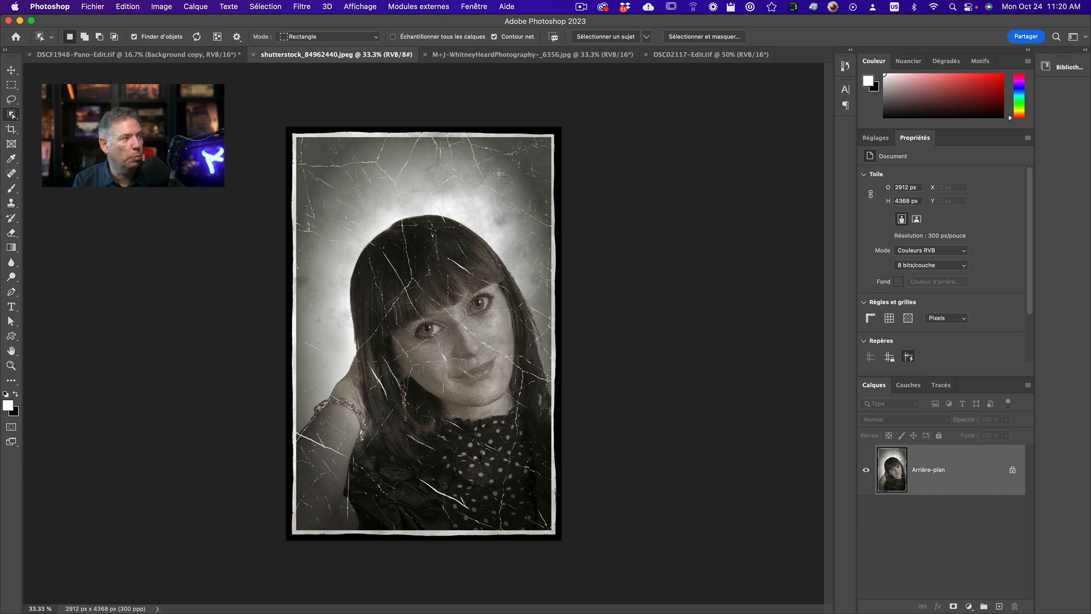
pyautogui.click(302, 7)
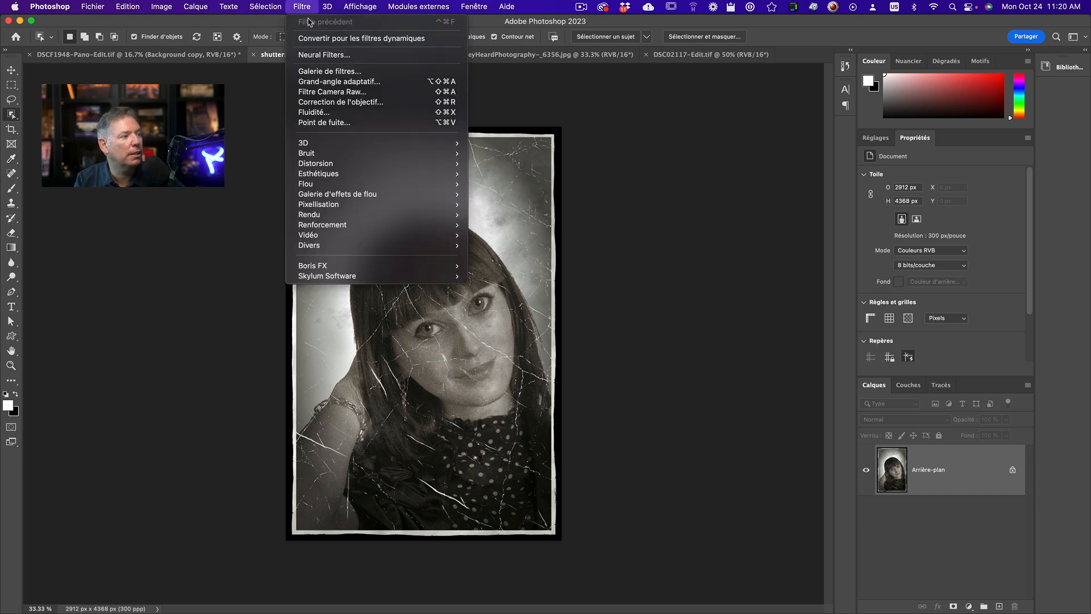
pyautogui.click(323, 55)
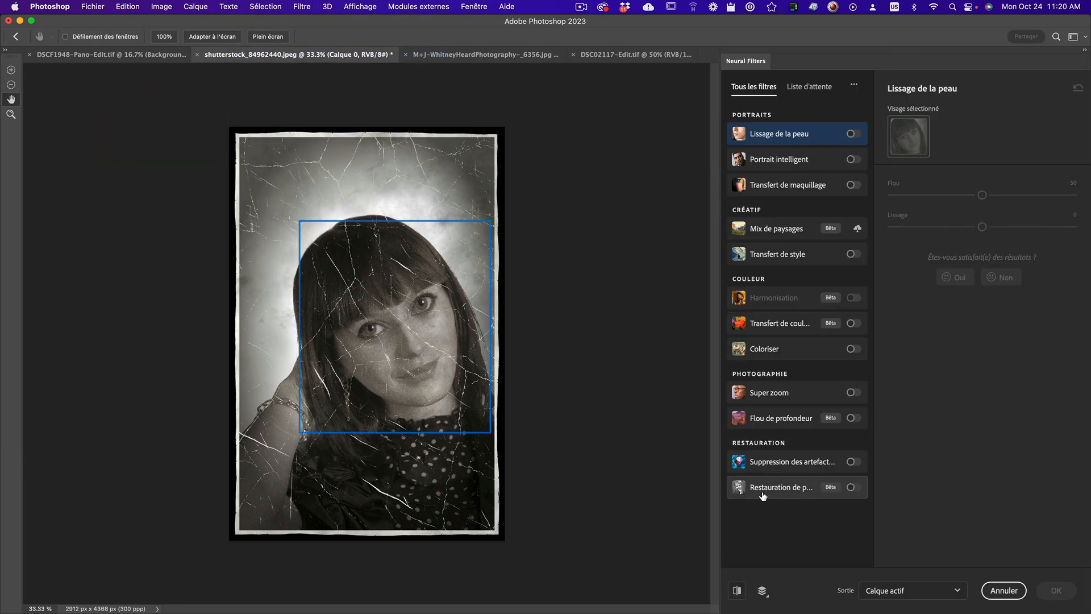
pyautogui.click(632, 480)
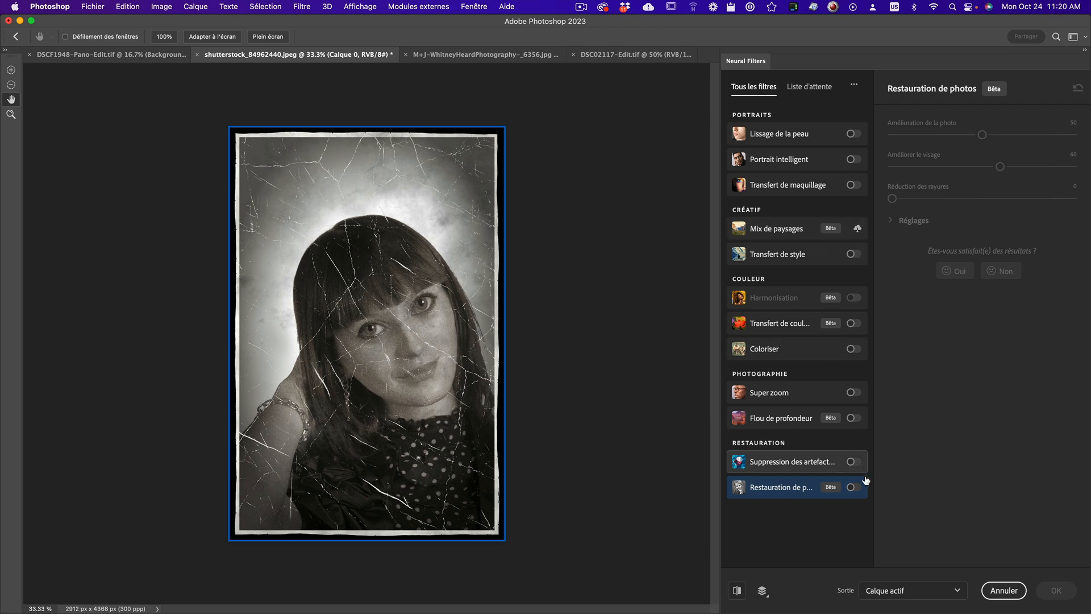
pyautogui.click(853, 488)
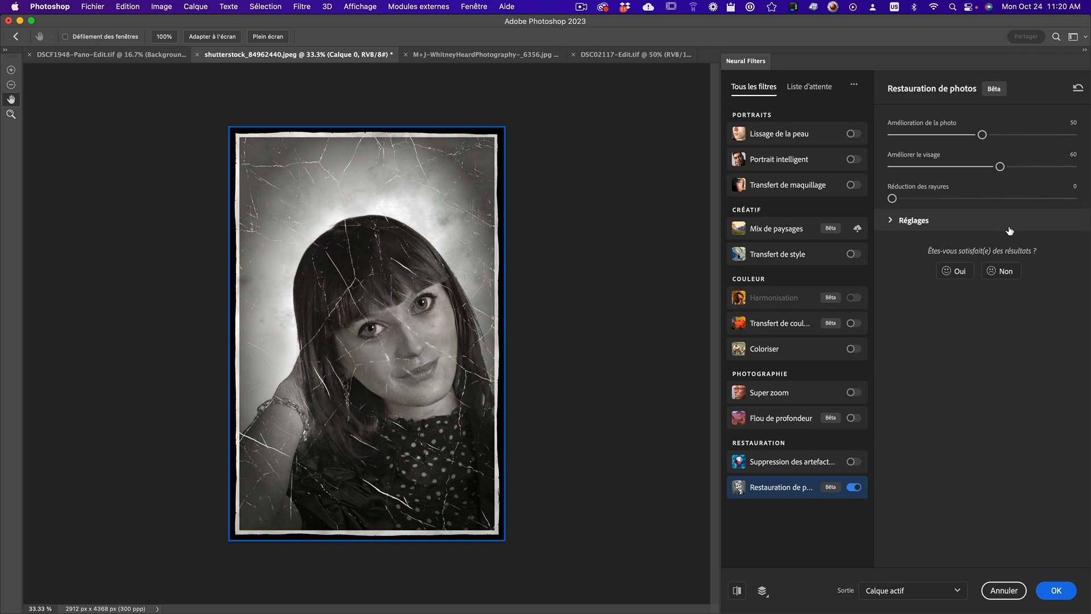
pyautogui.click(1027, 200)
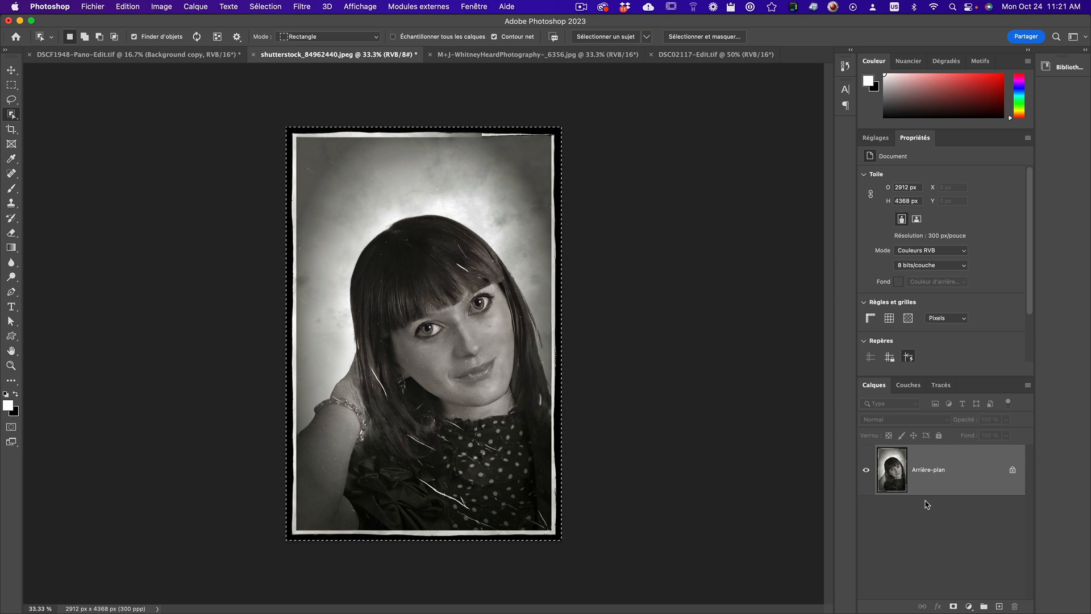
# Step: Open the wedding group photo in the Camera Raw filter for masking and check the mask options for Personne 1
pyautogui.click(574, 54)
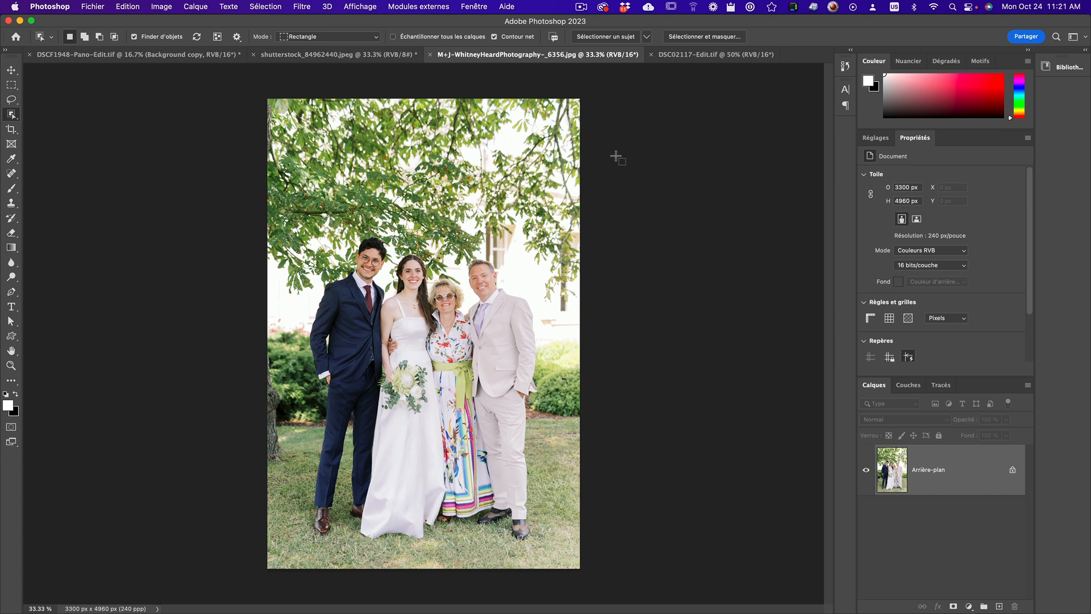
pyautogui.click(302, 7)
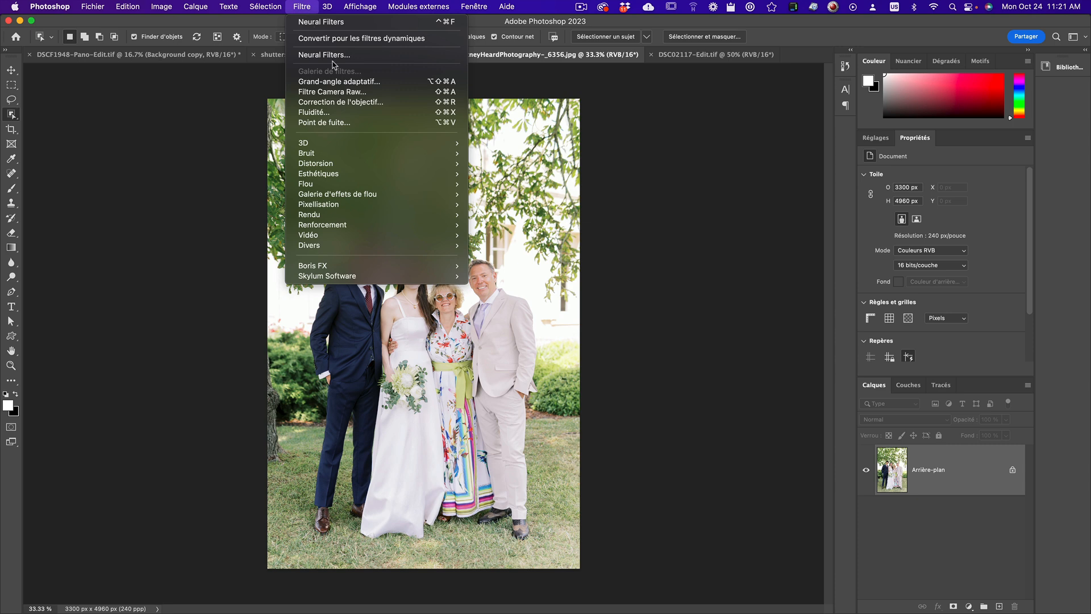
pyautogui.click(350, 93)
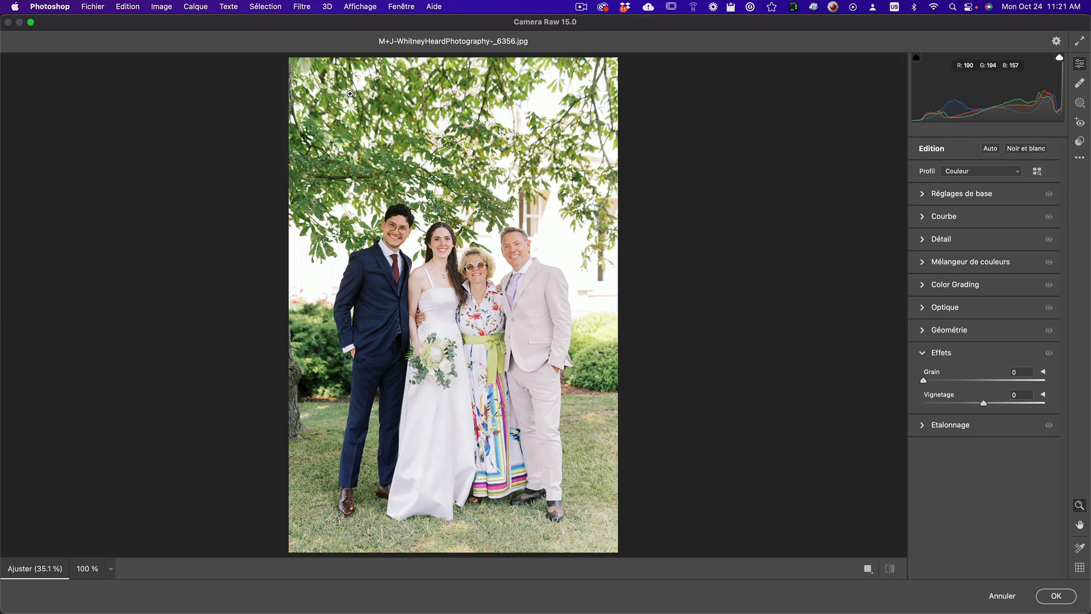
pyautogui.click(1081, 103)
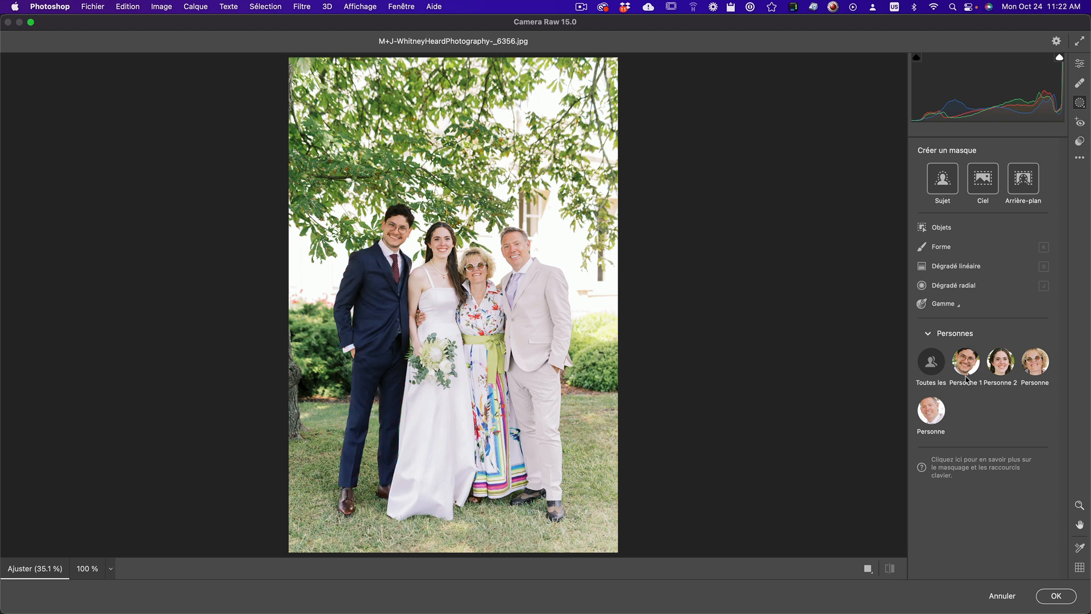
pyautogui.click(970, 369)
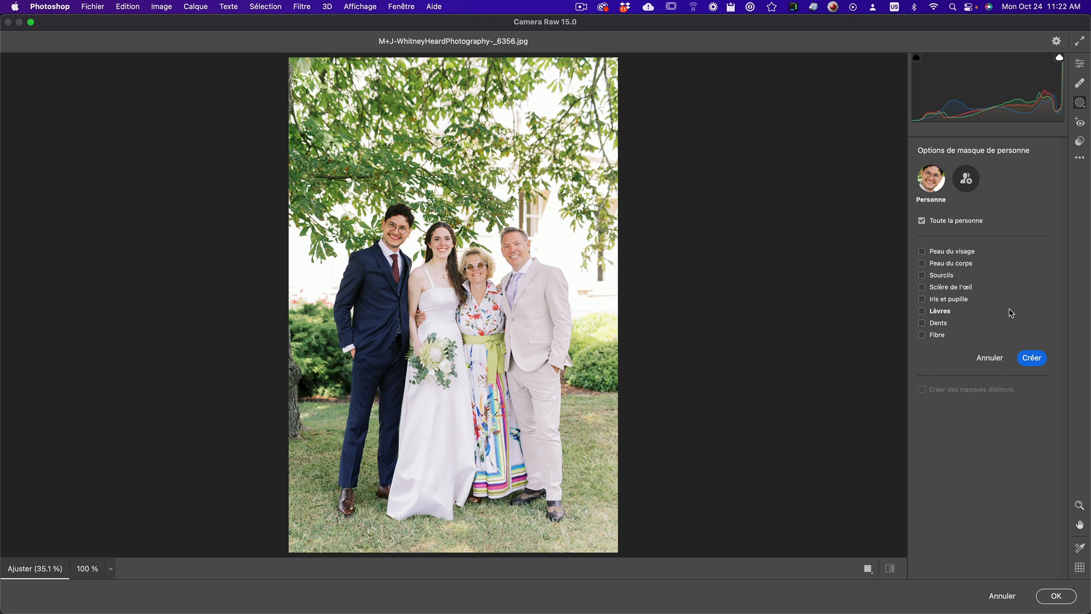
pyautogui.click(989, 357)
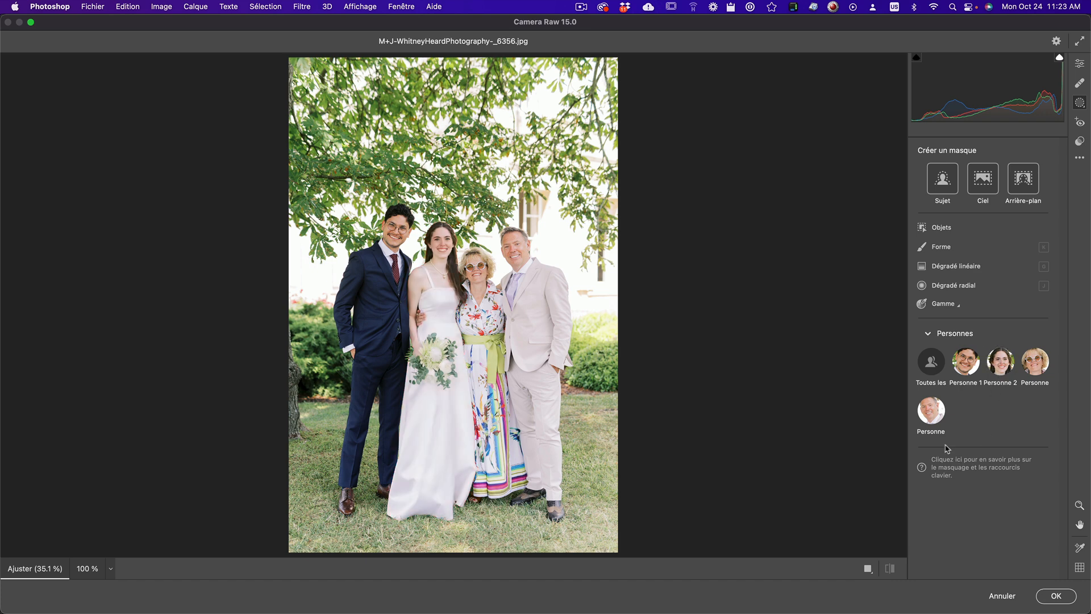
# Step: Create a hair-only mask for the man in the light suit and set its exposure to -0.75
pyautogui.click(934, 407)
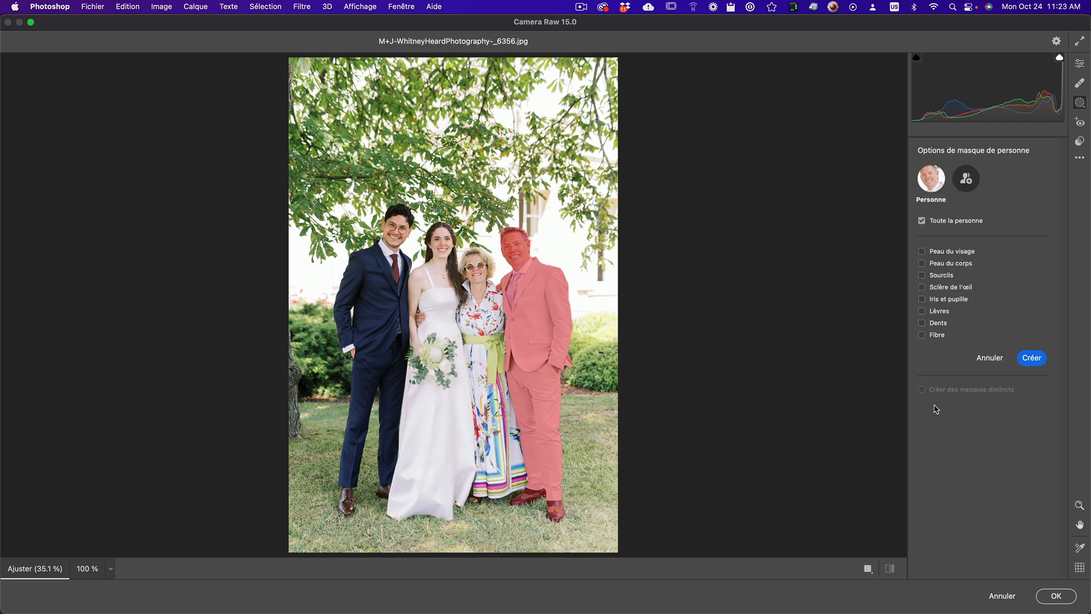
pyautogui.click(939, 336)
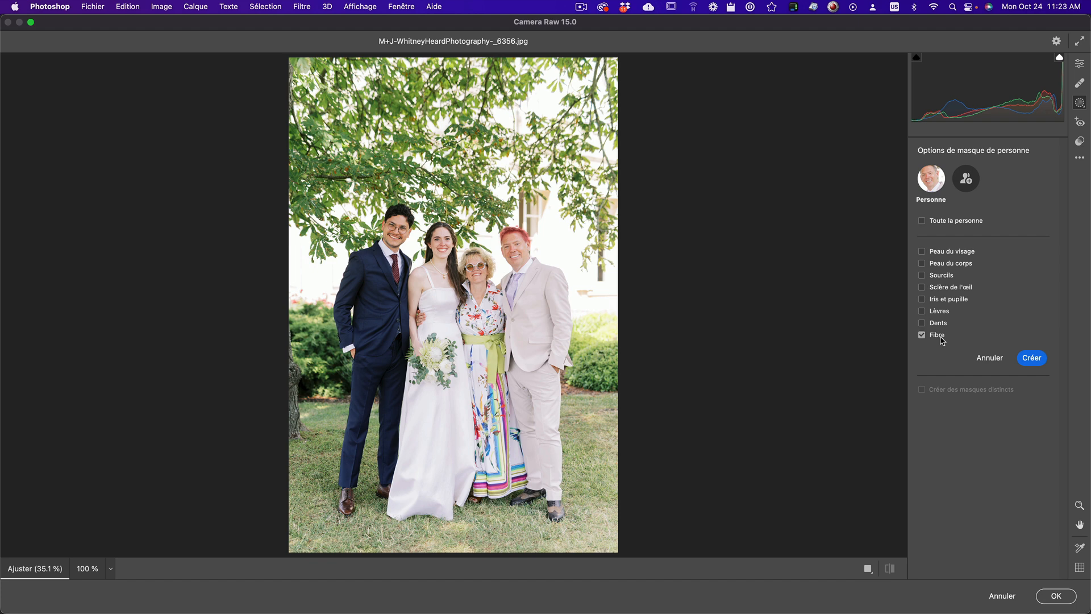
pyautogui.click(1042, 363)
pyautogui.moveTo(985, 407)
pyautogui.mouseDown()
pyautogui.moveTo(970, 406)
pyautogui.moveTo(1000, 402)
pyautogui.moveTo(972, 404)
pyautogui.mouseUp()
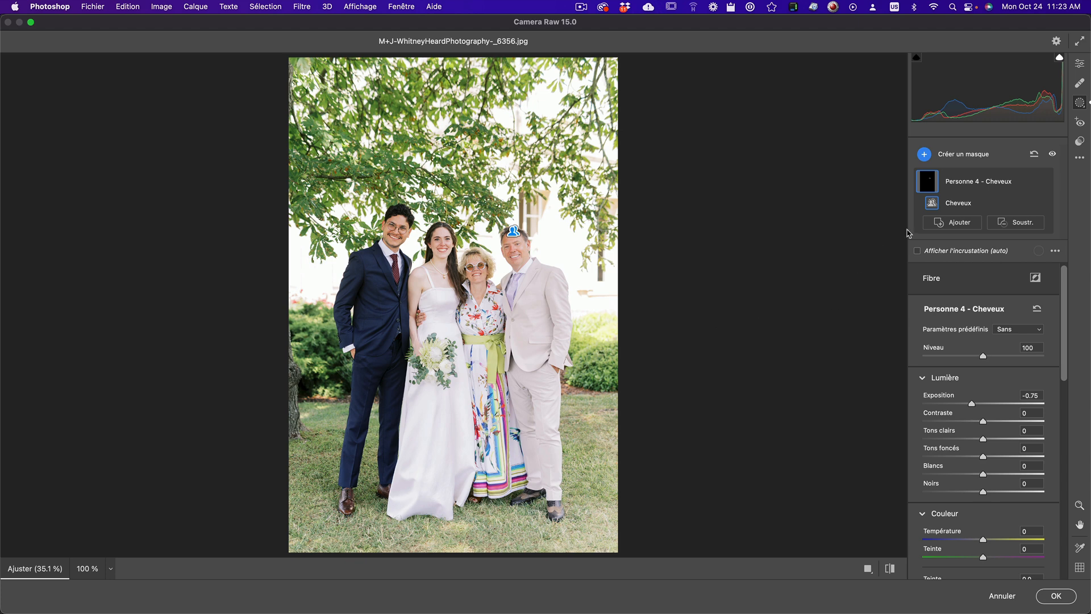
# Step: Add a mask covering the background behind the group and lower its exposure slightly
pyautogui.click(922, 156)
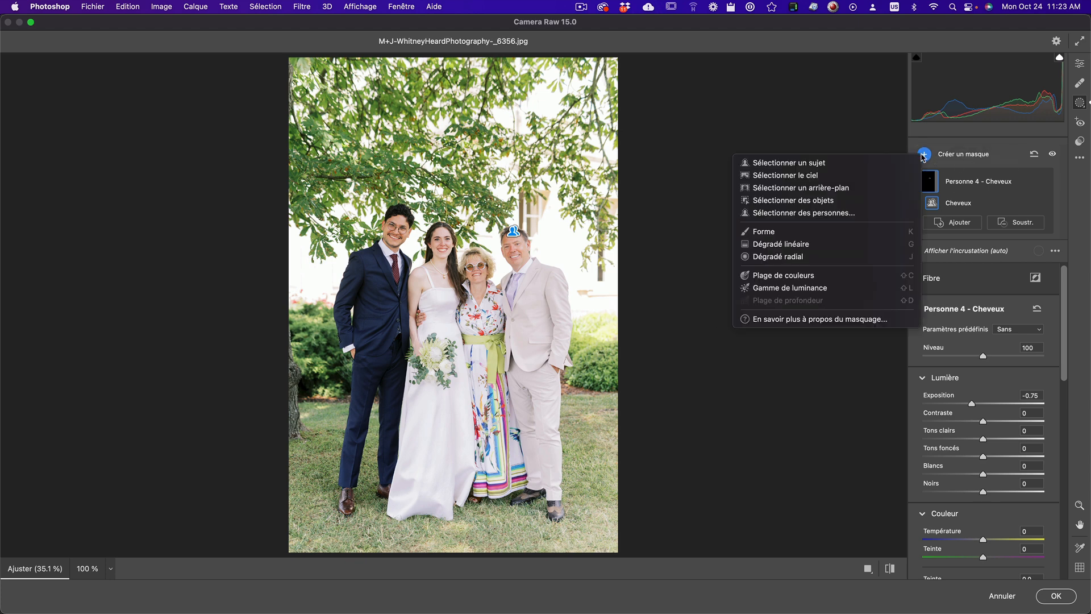
pyautogui.click(833, 189)
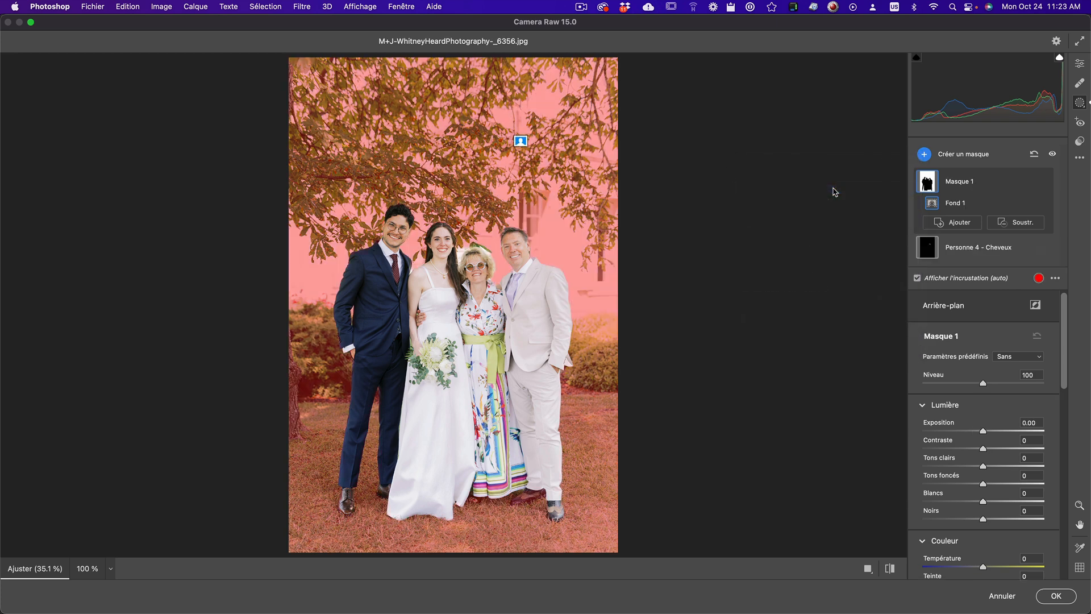
pyautogui.moveTo(984, 434)
pyautogui.mouseDown()
pyautogui.moveTo(993, 433)
pyautogui.moveTo(960, 433)
pyautogui.moveTo(979, 432)
pyautogui.mouseUp()
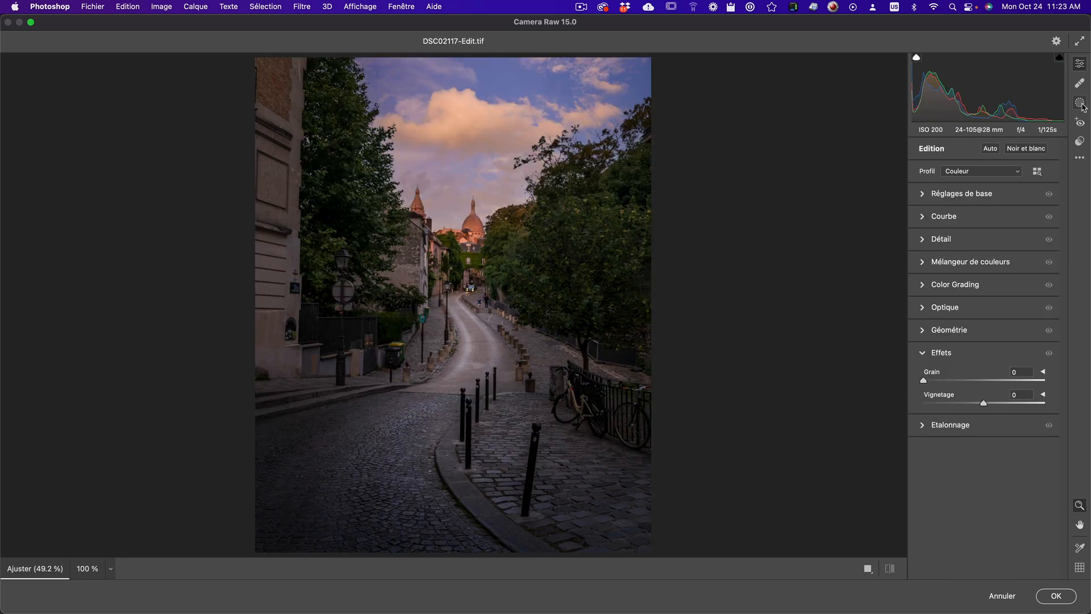
# Step: Create an object mask on DSC02117-Edit.tif by brushing over the large tree on the bicycle side of the street
pyautogui.click(1080, 103)
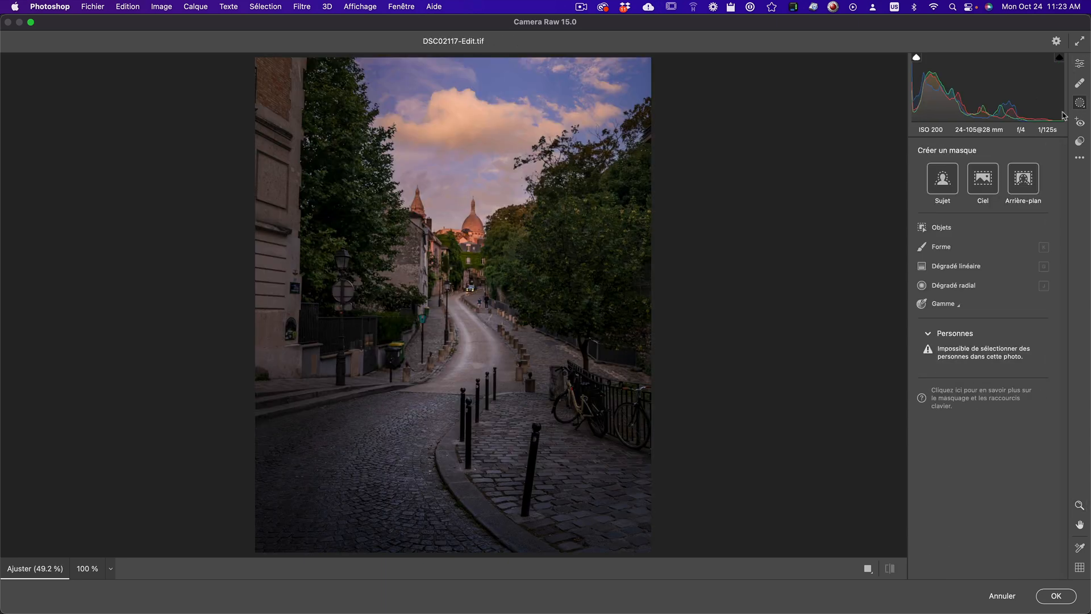
pyautogui.click(941, 227)
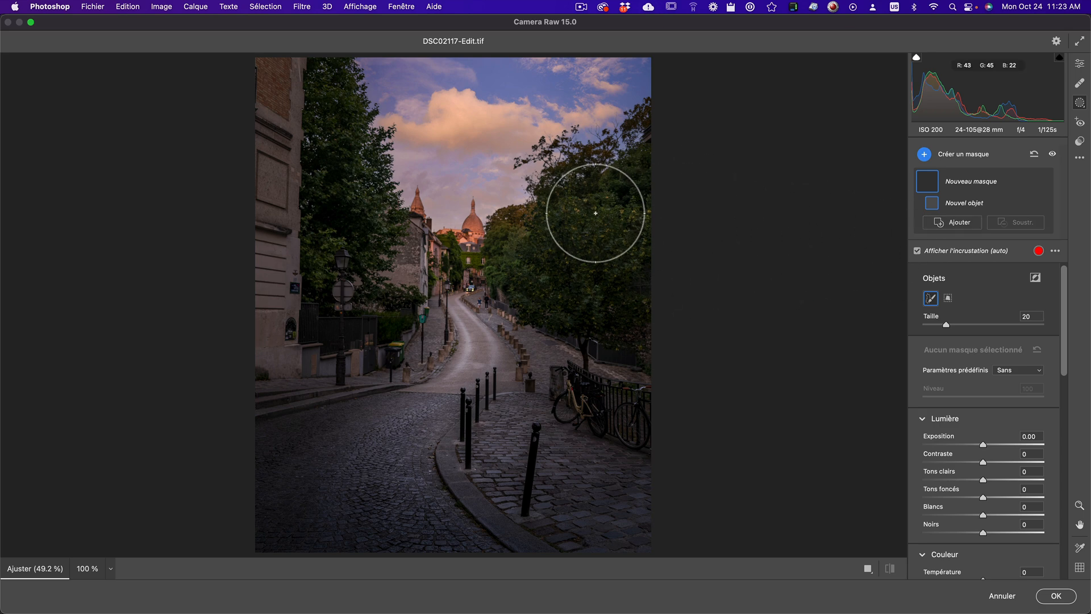
pyautogui.scroll(5, 553, 247)
pyautogui.scroll(-4, 553, 248)
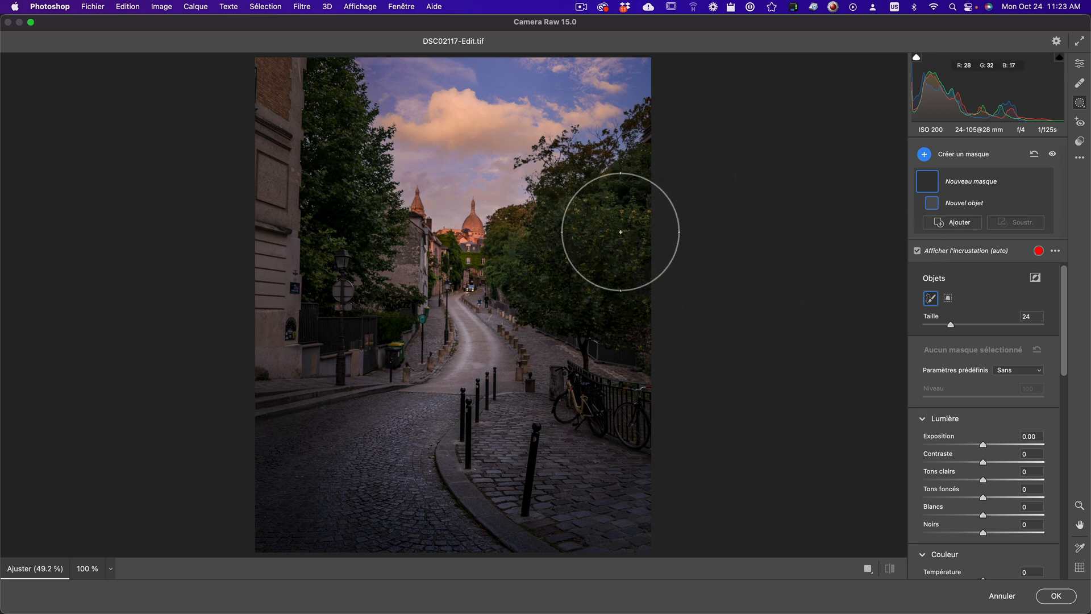
pyautogui.scroll(-4, 601, 206)
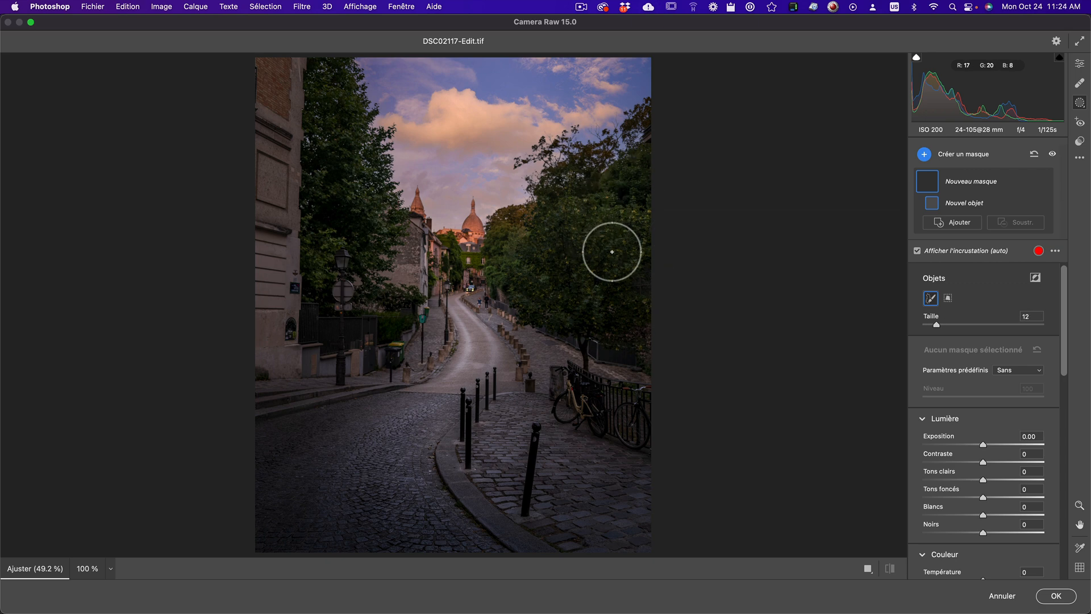
pyautogui.moveTo(531, 224)
pyautogui.mouseDown()
pyautogui.moveTo(543, 175)
pyautogui.moveTo(577, 151)
pyautogui.moveTo(626, 156)
pyautogui.moveTo(643, 131)
pyautogui.moveTo(566, 239)
pyautogui.moveTo(622, 328)
pyautogui.moveTo(640, 260)
pyautogui.moveTo(631, 330)
pyautogui.moveTo(585, 319)
pyautogui.moveTo(513, 272)
pyautogui.moveTo(515, 229)
pyautogui.moveTo(634, 172)
pyautogui.moveTo(625, 293)
pyautogui.mouseUp()
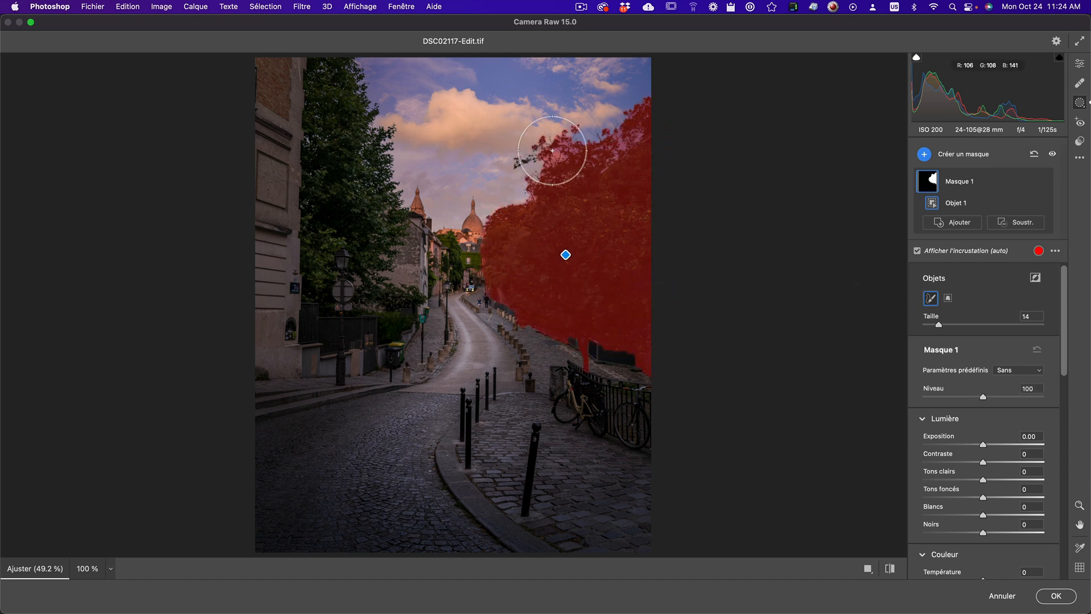
# Step: Brighten the masked tree with exposure +0.85 and raise its saturation to +48
pyautogui.scroll(-2, 966, 420)
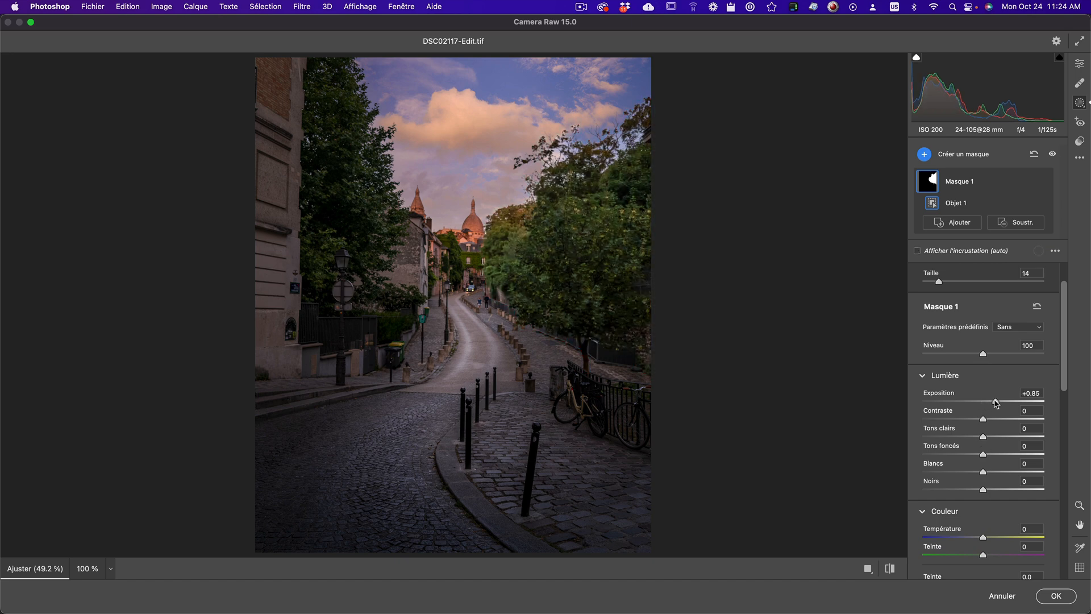
pyautogui.scroll(-4, 991, 412)
pyautogui.scroll(-2, 998, 440)
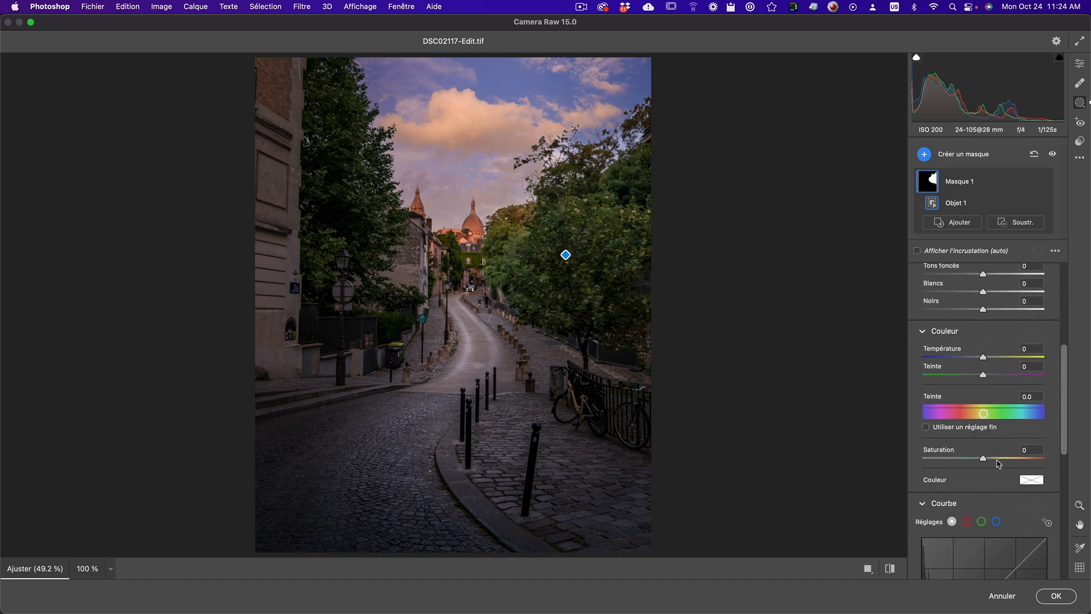
pyautogui.moveTo(991, 460); pyautogui.dragTo(1012, 463)
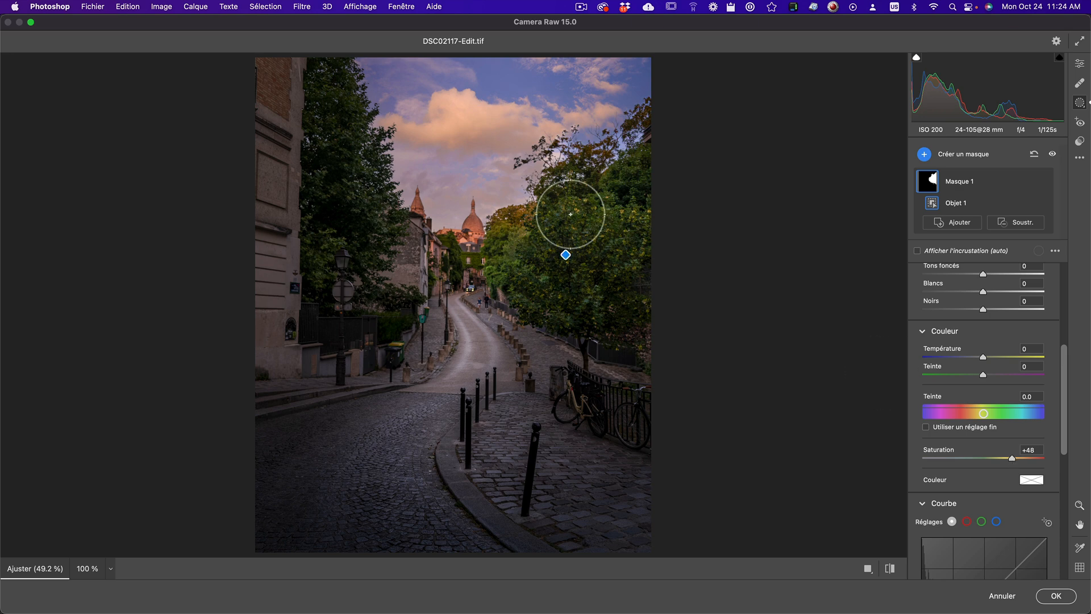
# Step: Add a second object mask over the tree beside the building and set its exposure to +1.00
pyautogui.click(924, 155)
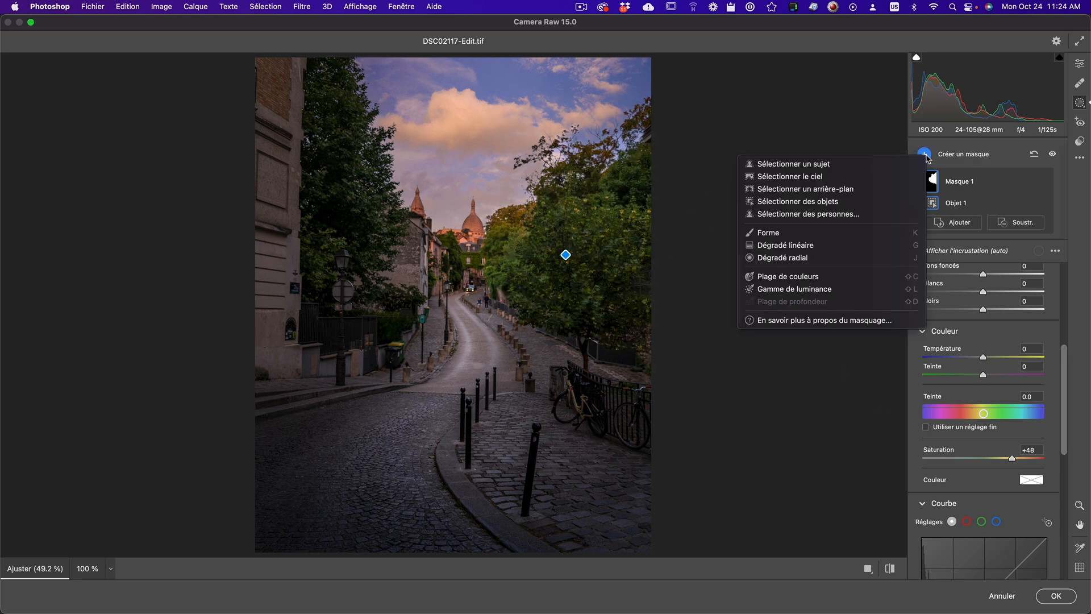
pyautogui.click(824, 202)
pyautogui.moveTo(341, 66)
pyautogui.mouseDown()
pyautogui.moveTo(329, 337)
pyautogui.moveTo(419, 307)
pyautogui.moveTo(366, 283)
pyautogui.moveTo(379, 225)
pyautogui.moveTo(344, 85)
pyautogui.mouseUp()
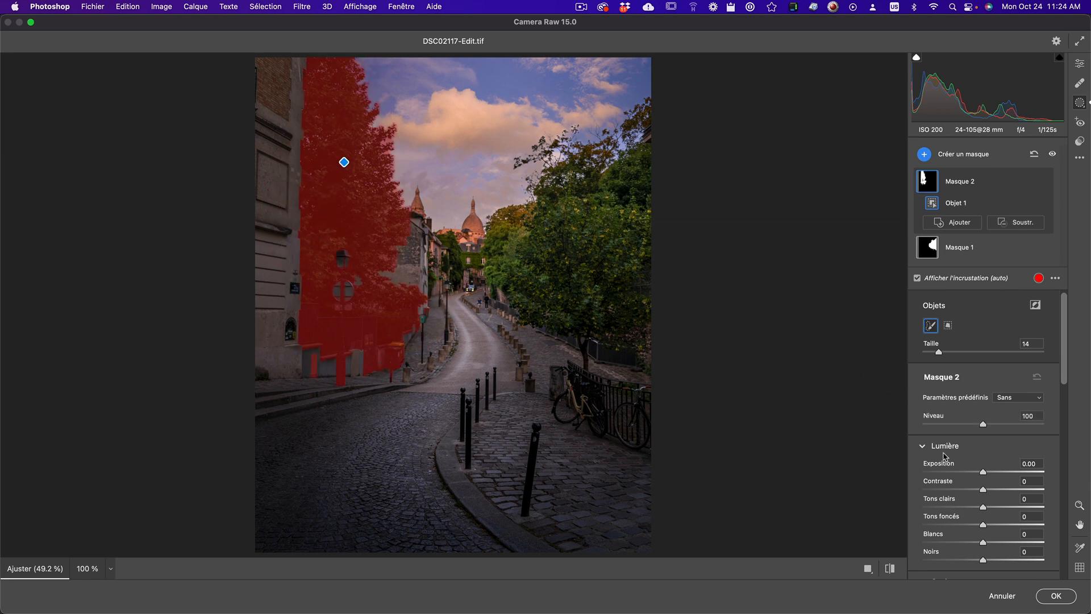
pyautogui.moveTo(984, 477); pyautogui.dragTo(1000, 476)
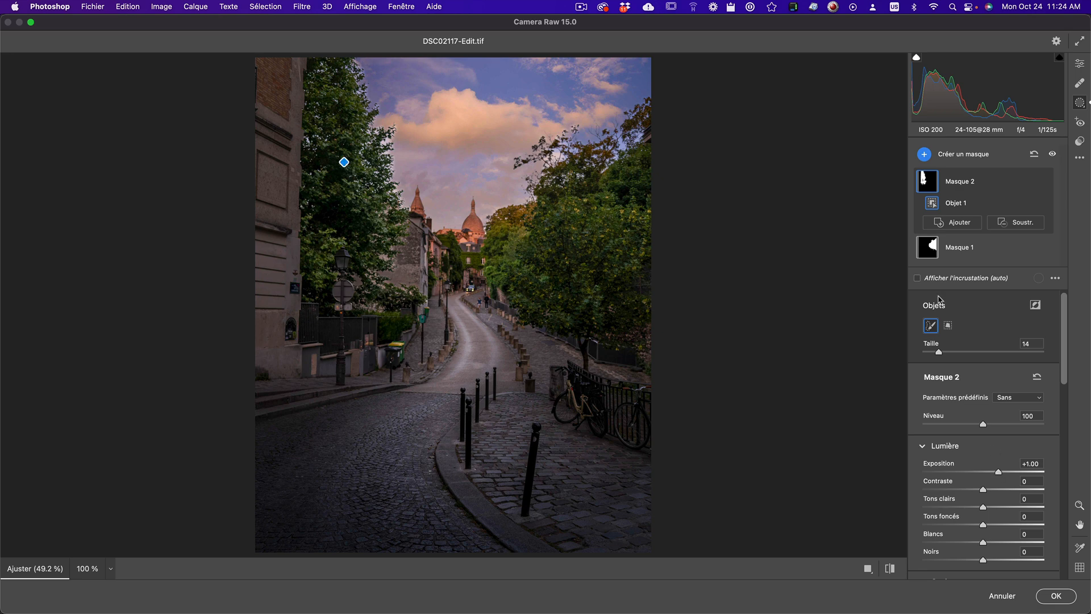
# Step: Brush over the nearest leaning bollard on the cobblestones with the content-aware remove tool at size 20 and opacity 100
pyautogui.click(1081, 83)
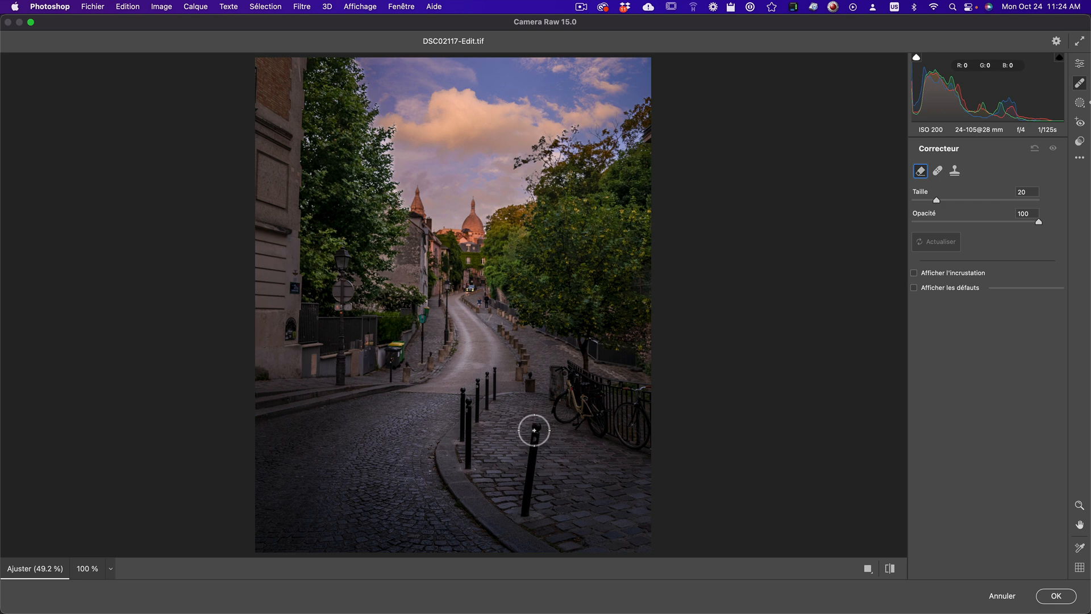
pyautogui.moveTo(533, 428); pyautogui.dragTo(523, 511)
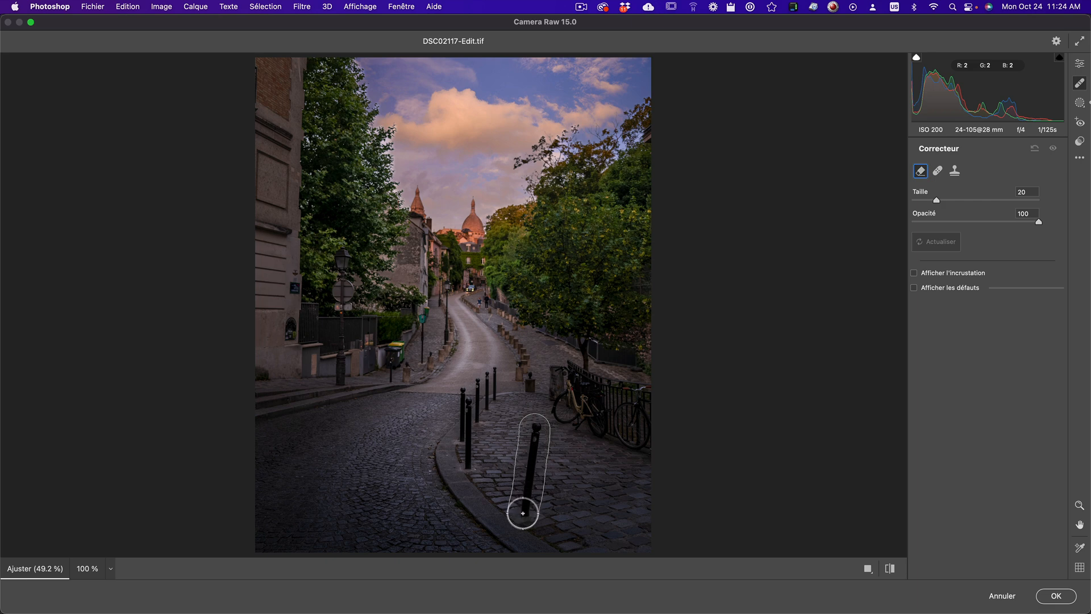